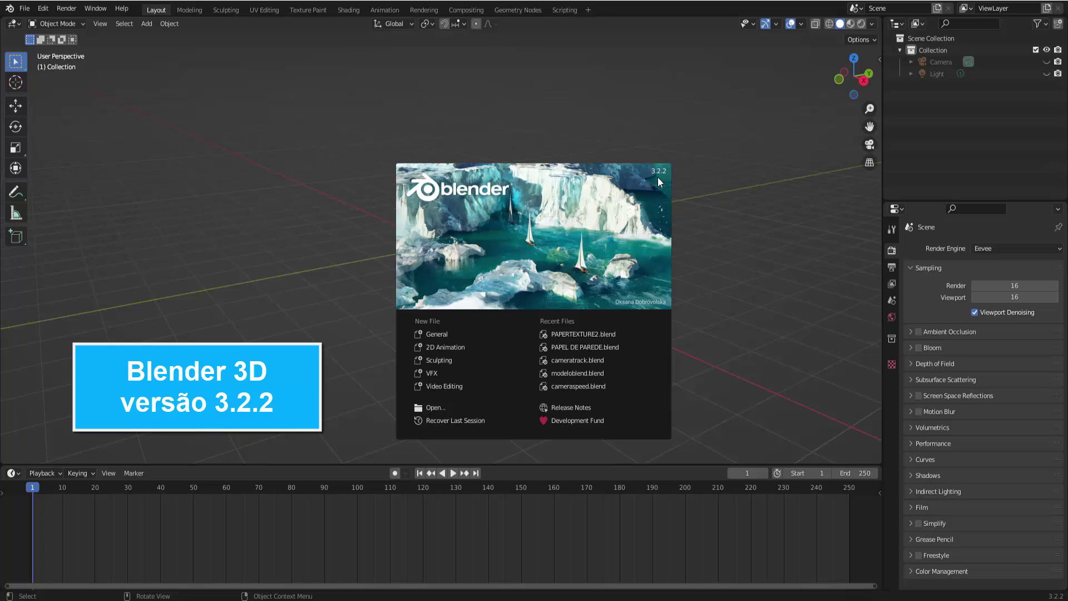
# - Dismiss Blender's splash screen and bring up the Poly Haven homepage in Chrome
pyautogui.click(730, 243)
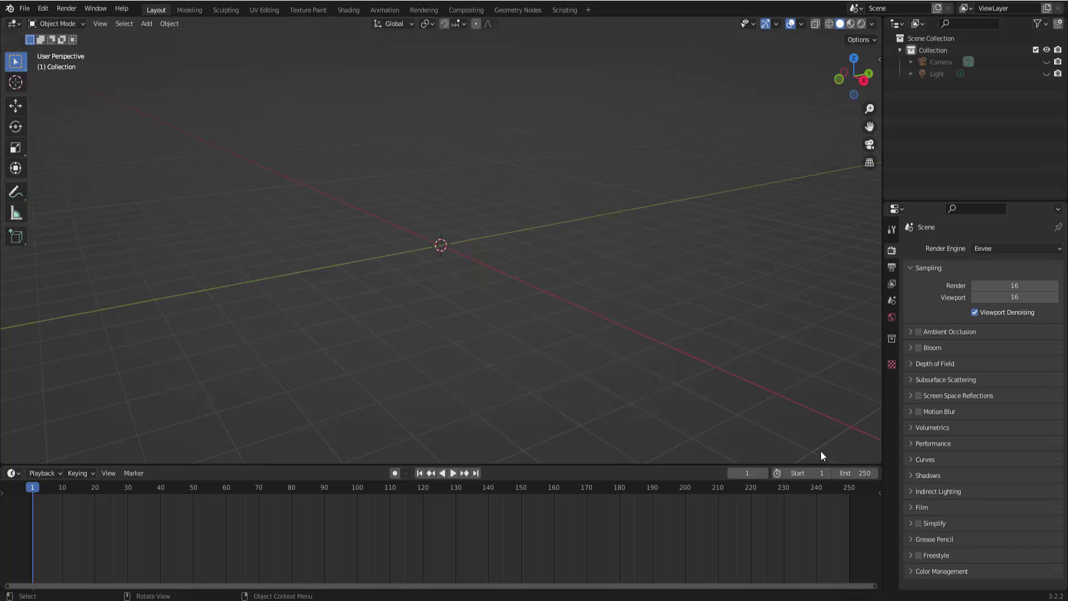
pyautogui.click(851, 598)
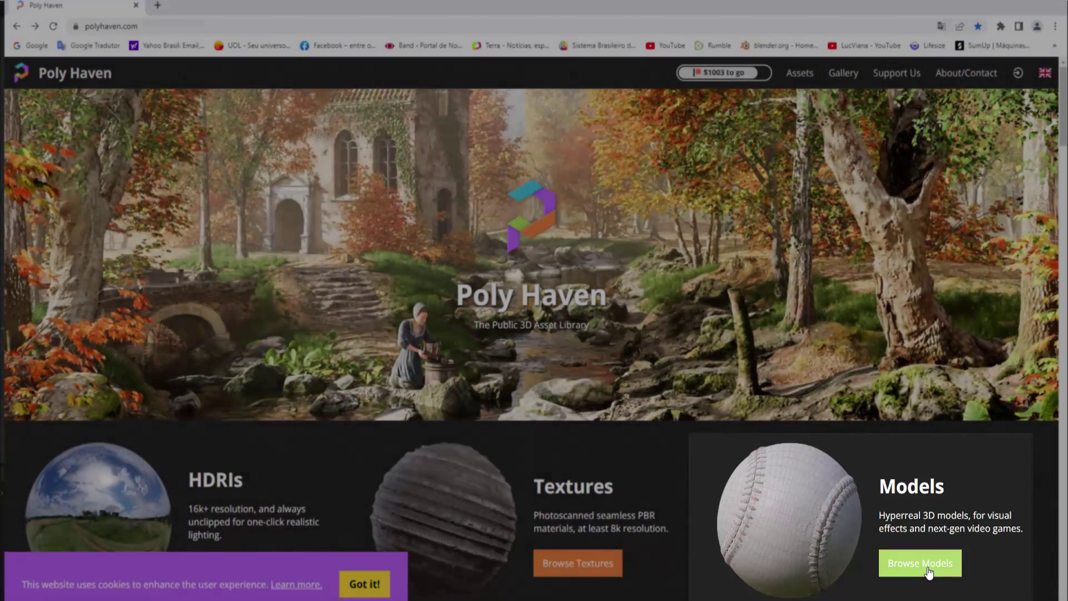
# - Browse Poly Haven's Models catalogue down to the Marble Bust 01 model page
pyautogui.click(926, 570)
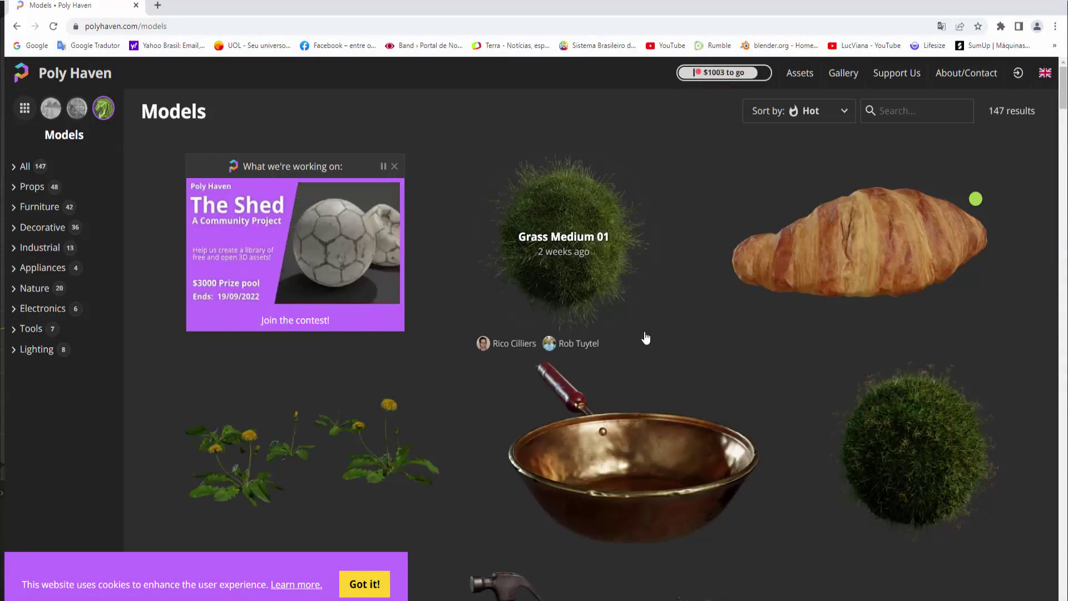
pyautogui.scroll(-2, 646, 338)
pyautogui.scroll(-1, 645, 337)
pyautogui.scroll(-1, 646, 338)
pyautogui.scroll(-3, 645, 338)
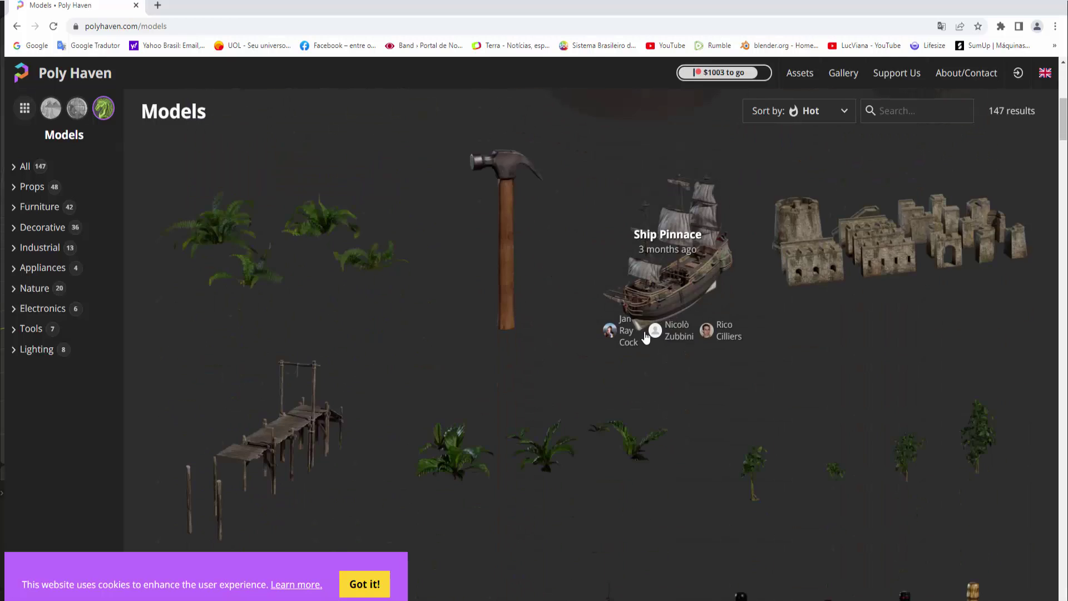
pyautogui.scroll(-2, 646, 338)
pyautogui.scroll(-3, 646, 337)
pyautogui.scroll(-2, 645, 338)
pyautogui.scroll(-2, 646, 337)
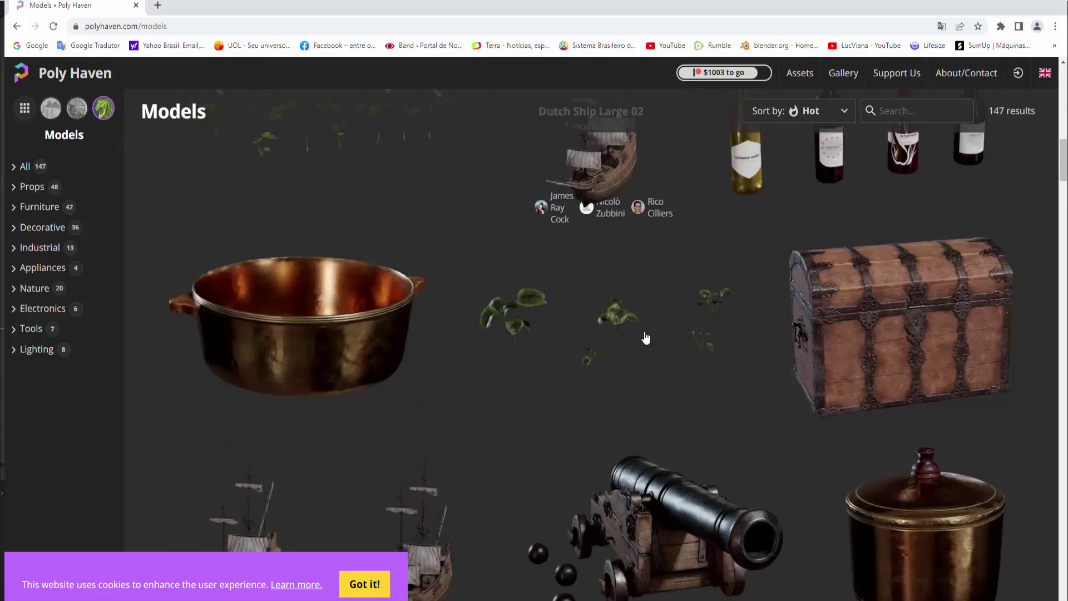
pyautogui.scroll(-3, 645, 338)
pyautogui.scroll(-2, 645, 338)
pyautogui.scroll(-2, 645, 337)
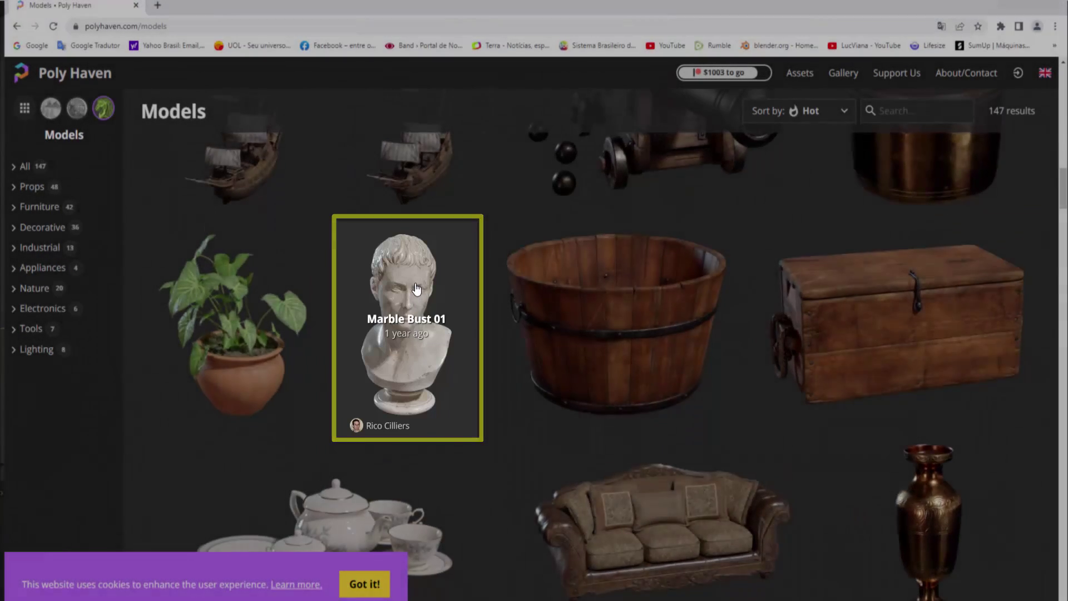
pyautogui.click(416, 289)
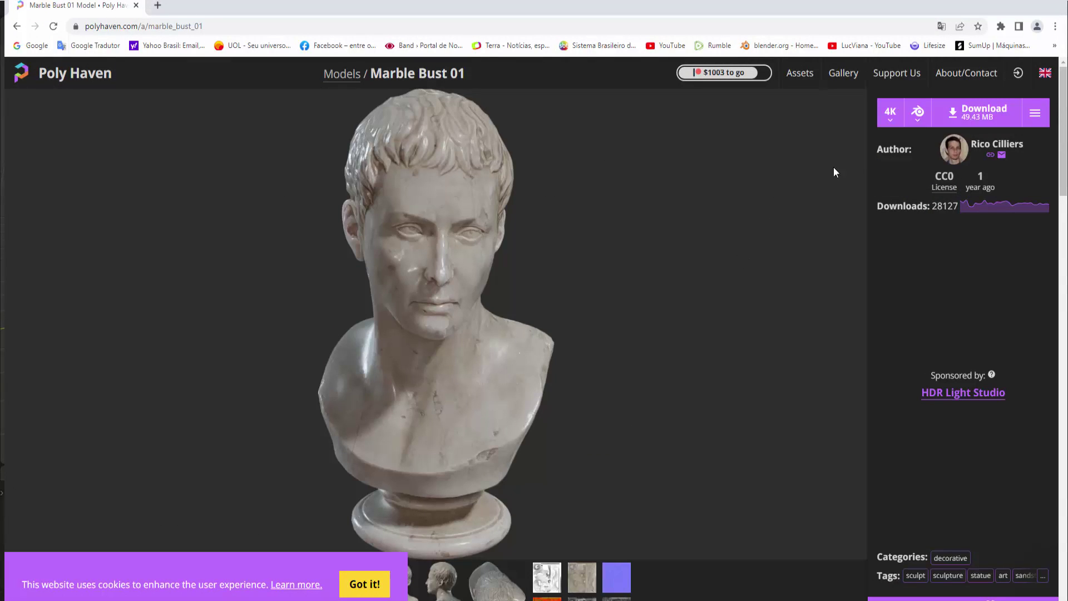
# - Download Marble Bust 01 as a 4K Blend zip and reveal it in Downloads
pyautogui.click(891, 123)
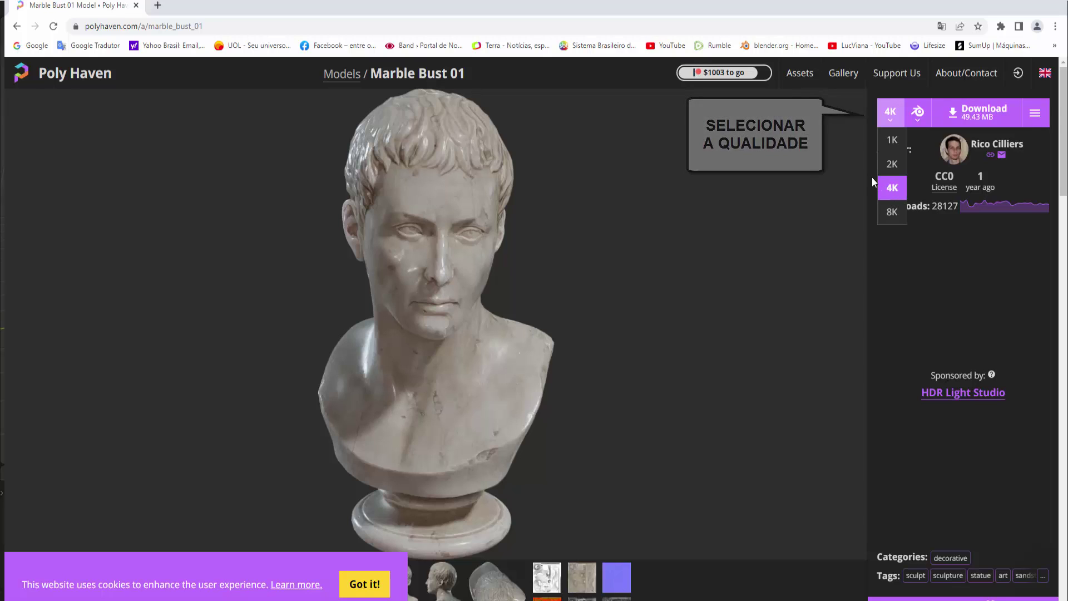
pyautogui.click(918, 120)
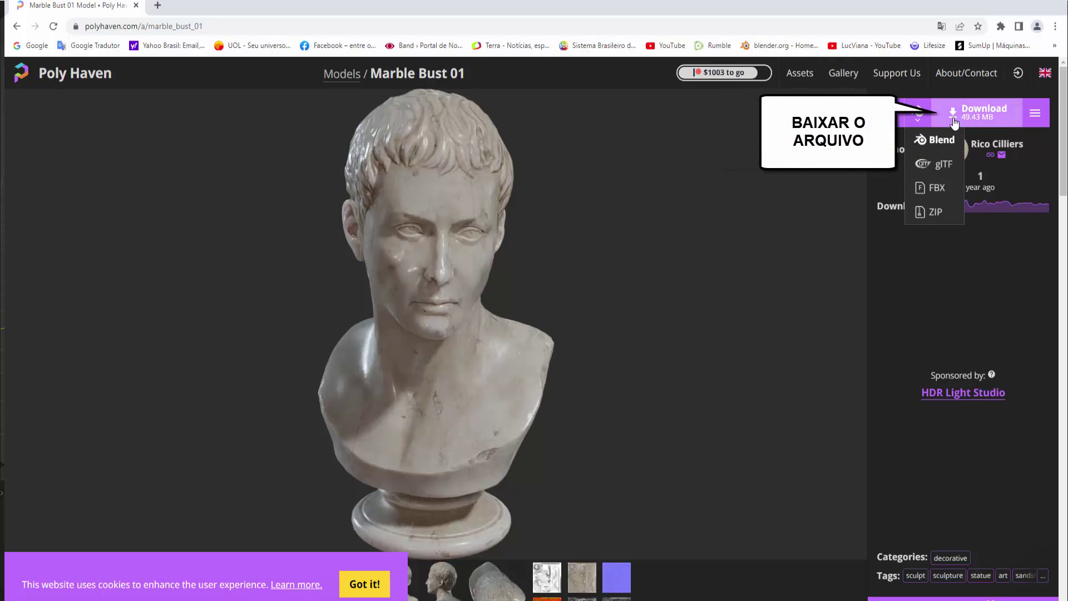
pyautogui.click(954, 117)
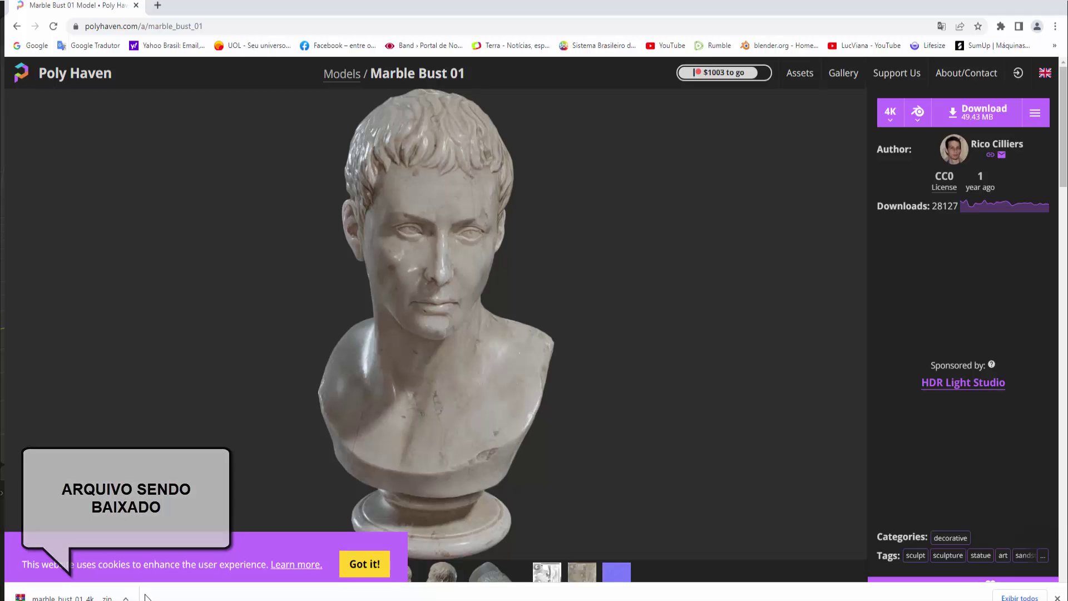
pyautogui.click(131, 597)
pyautogui.click(178, 558)
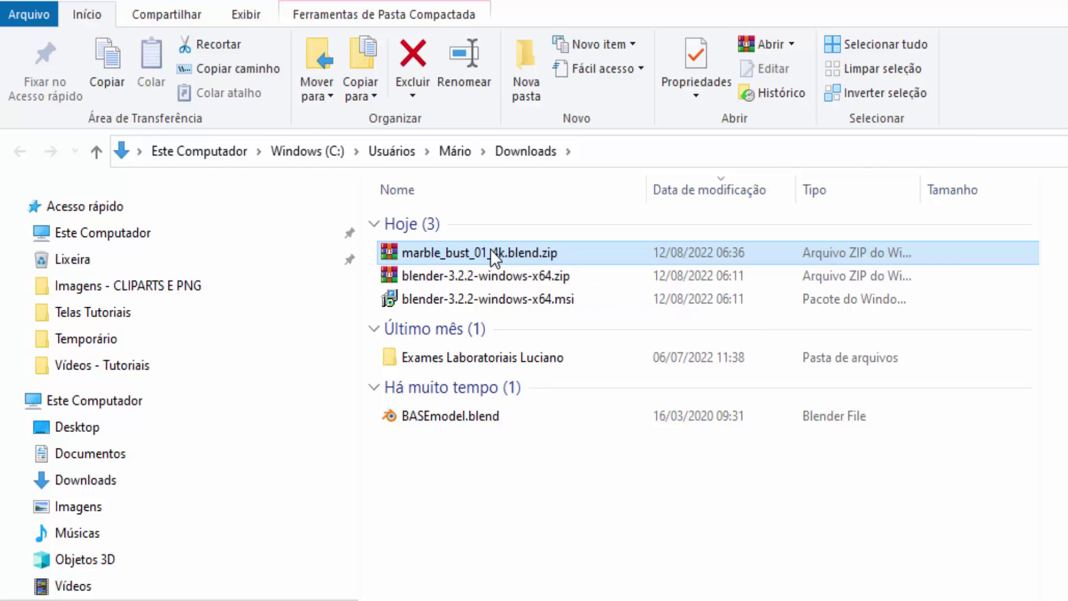
# - Extract marble_bust_01_4k.blend.zip into Downloads with Extrair aqui
pyautogui.rightClick(492, 251)
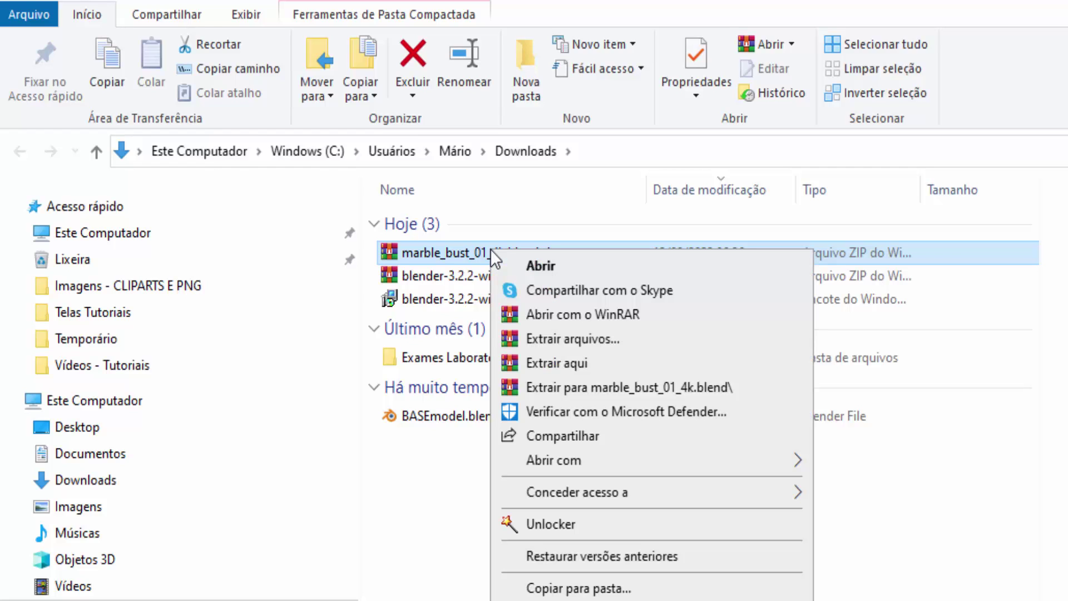
pyautogui.click(565, 362)
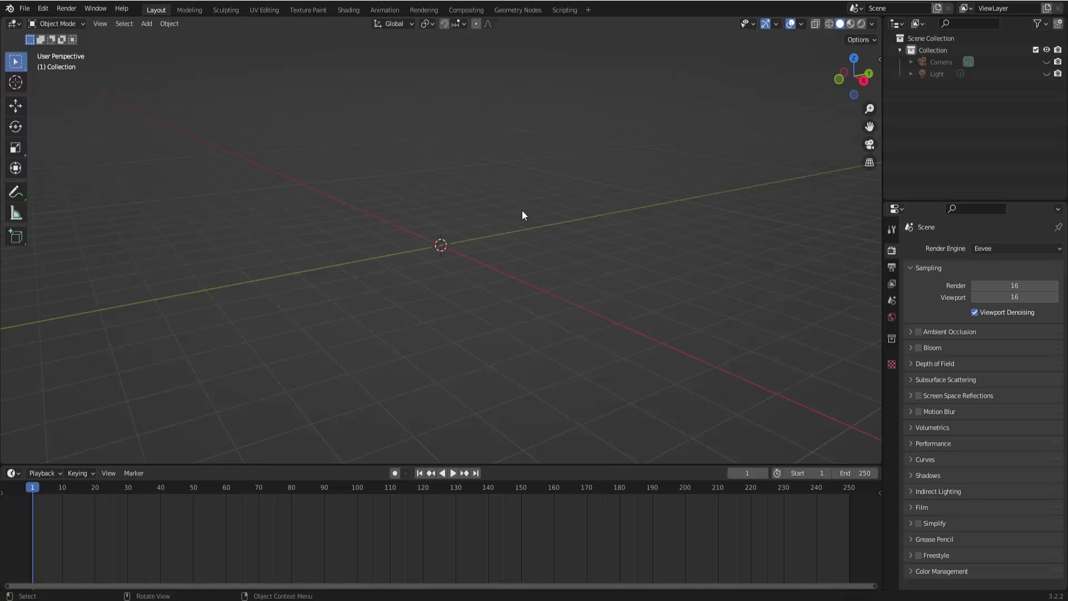
# - Append from marble_bust_01_4k.blend in Downloads to browse its data folders
pyautogui.click(28, 9)
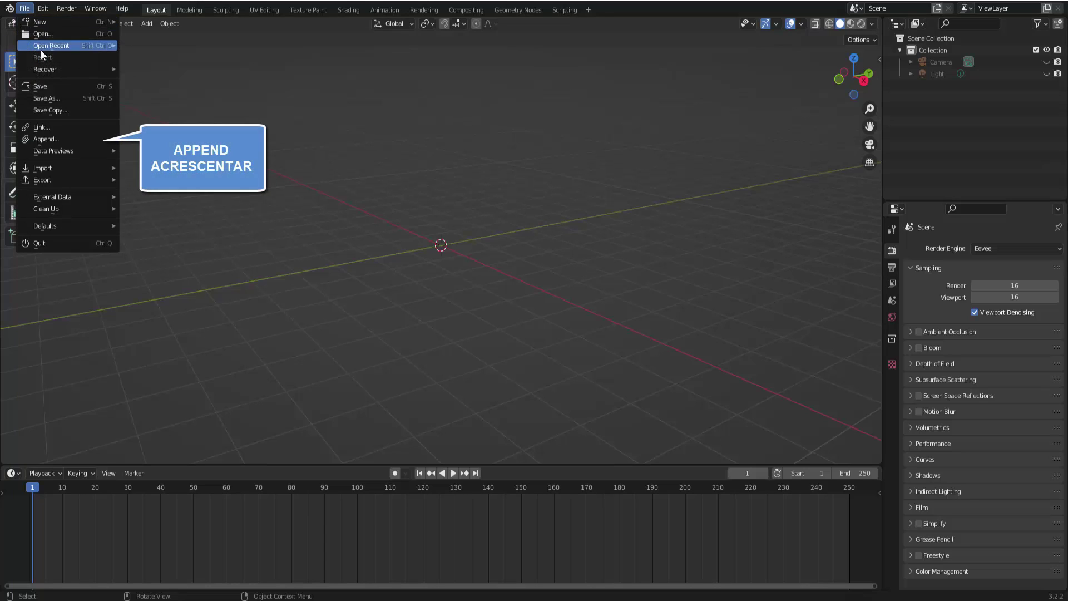
pyautogui.click(57, 140)
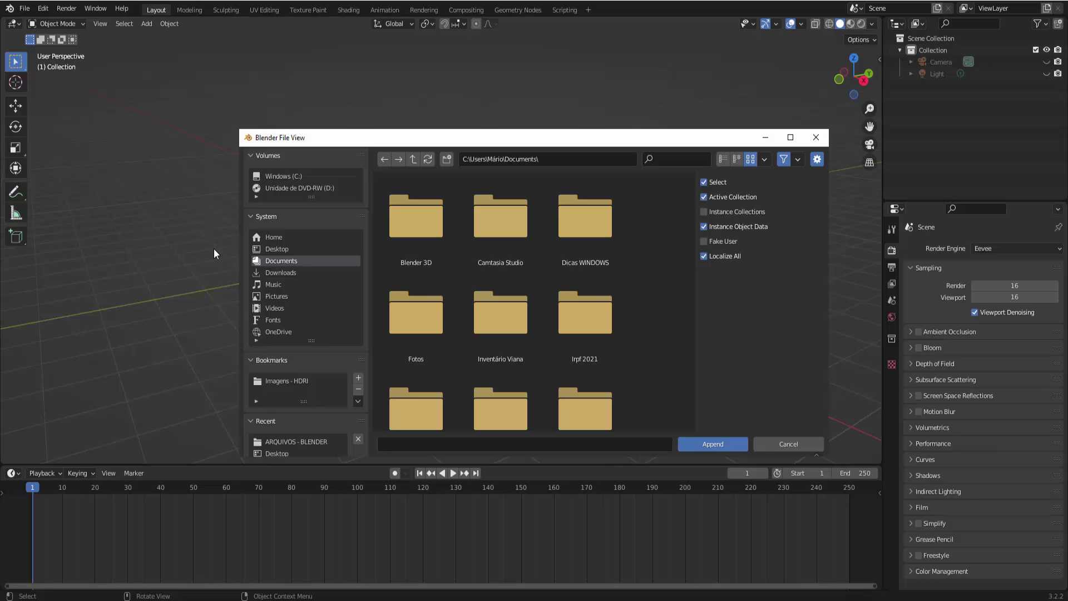
pyautogui.click(282, 272)
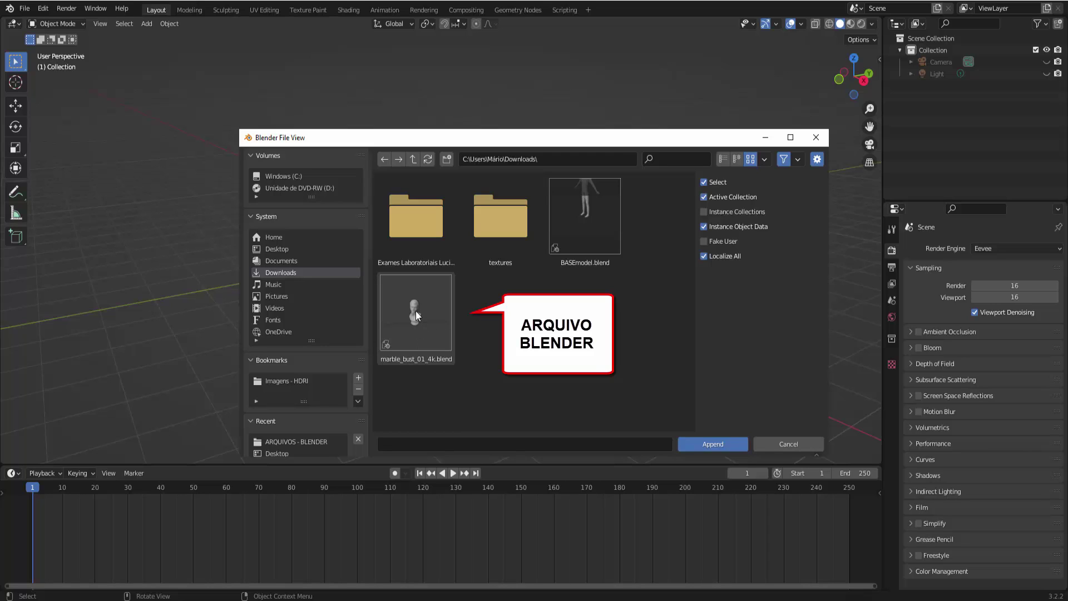
pyautogui.click(415, 312)
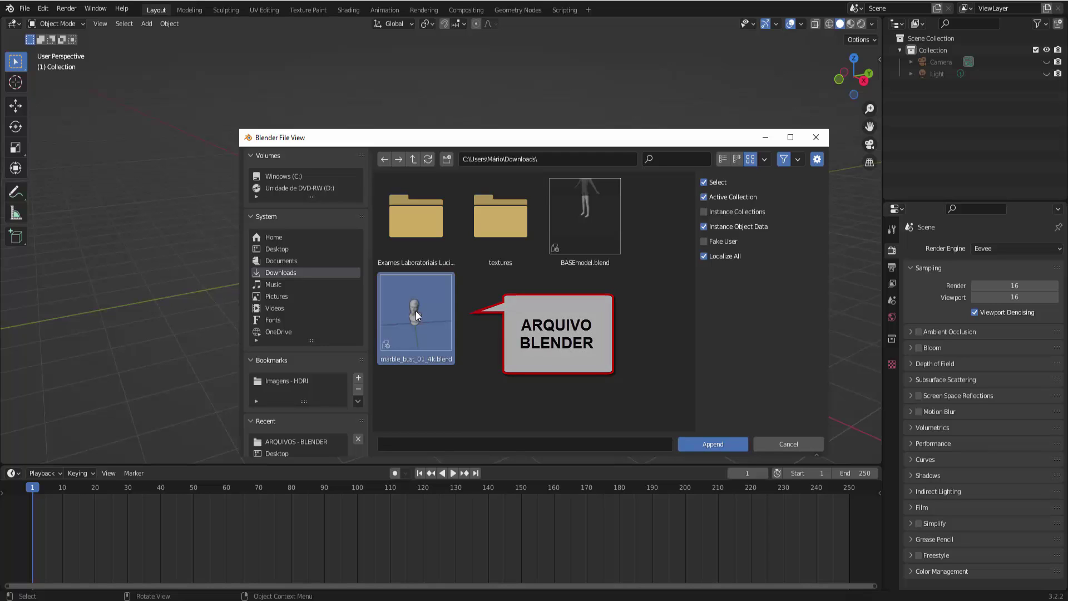
pyautogui.click(721, 445)
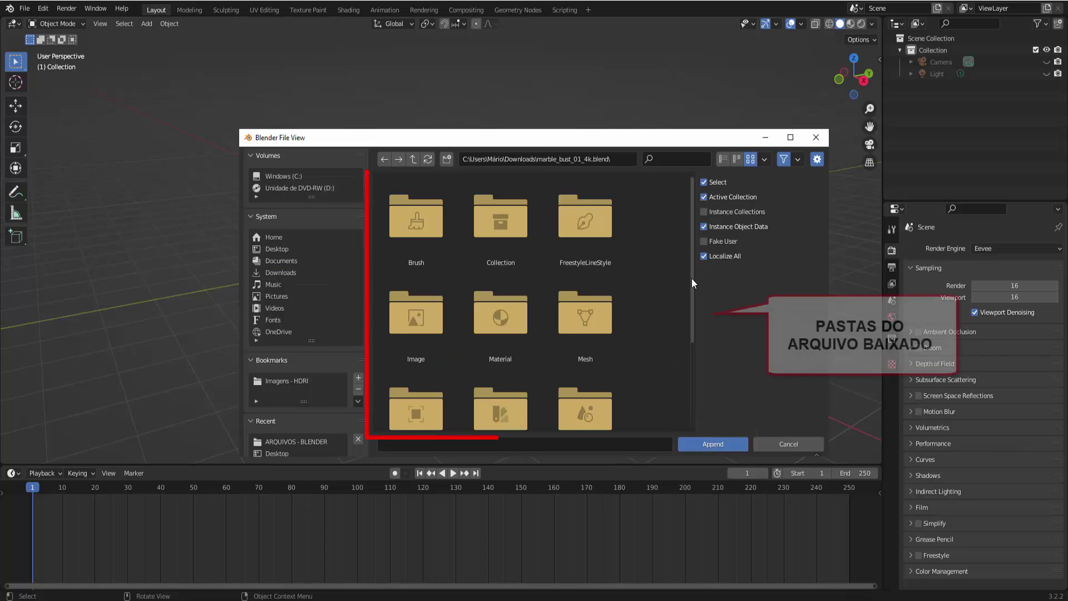
# - Append the marble_bust_01 mesh from the file's Mesh folder into the scene
pyautogui.moveTo(619, 138); pyautogui.dragTo(593, 62)
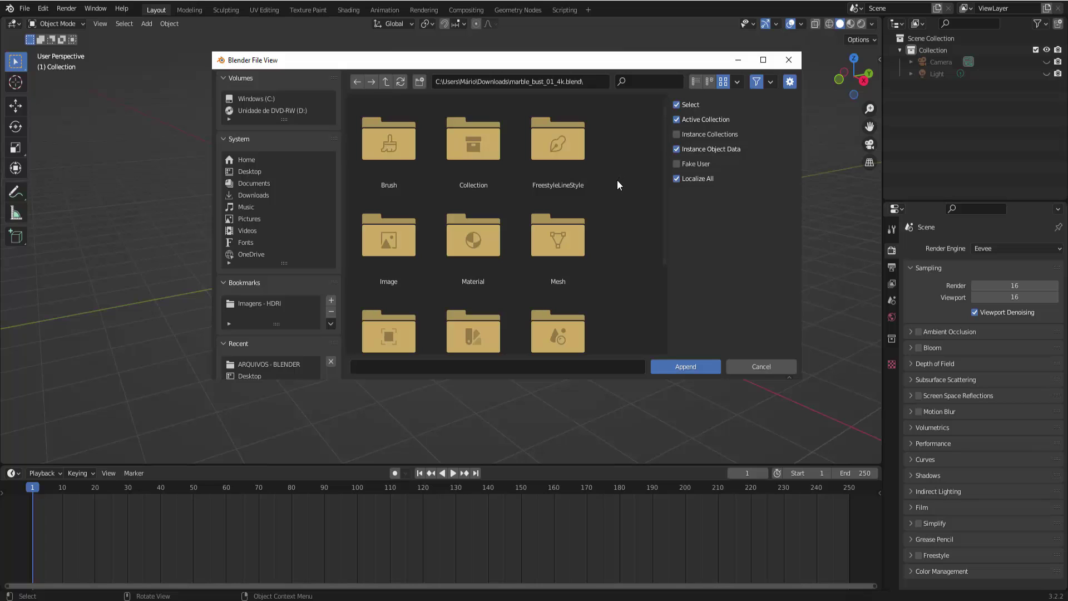
pyautogui.scroll(-1, 617, 181)
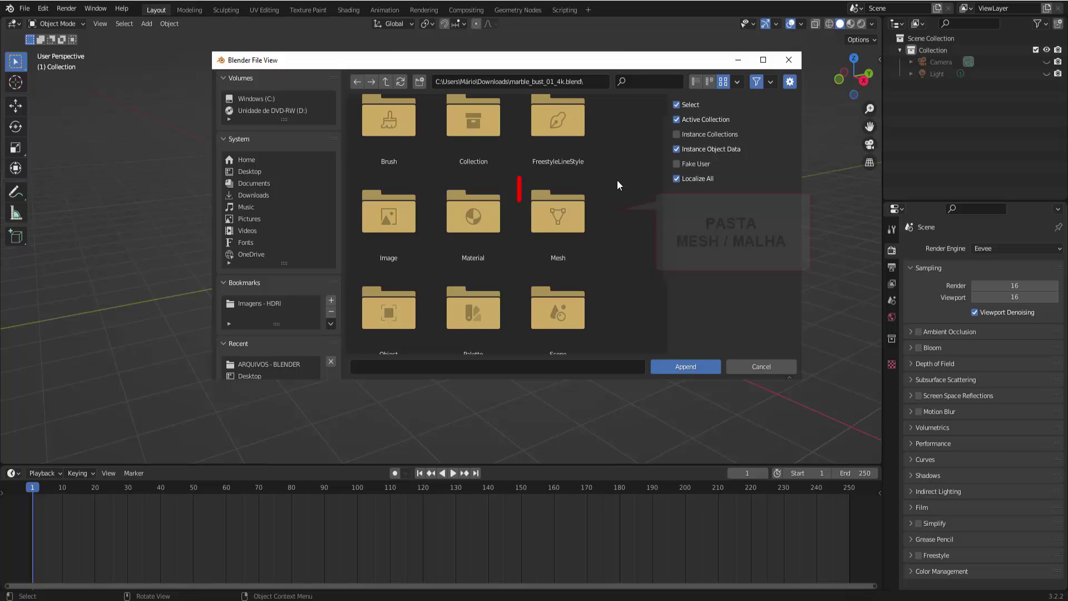
pyautogui.doubleClick(562, 225)
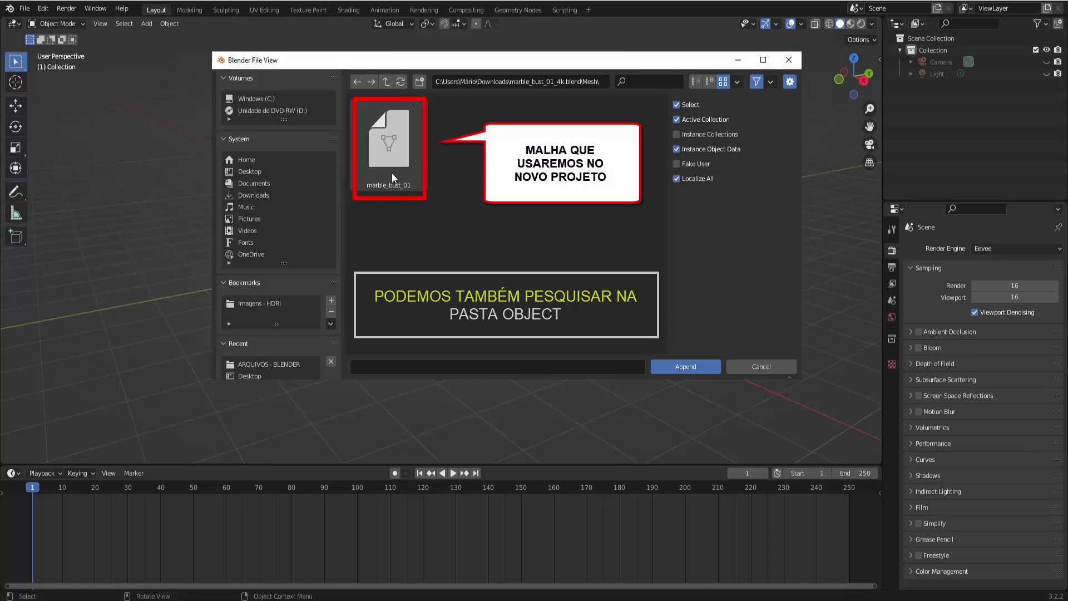
pyautogui.click(393, 176)
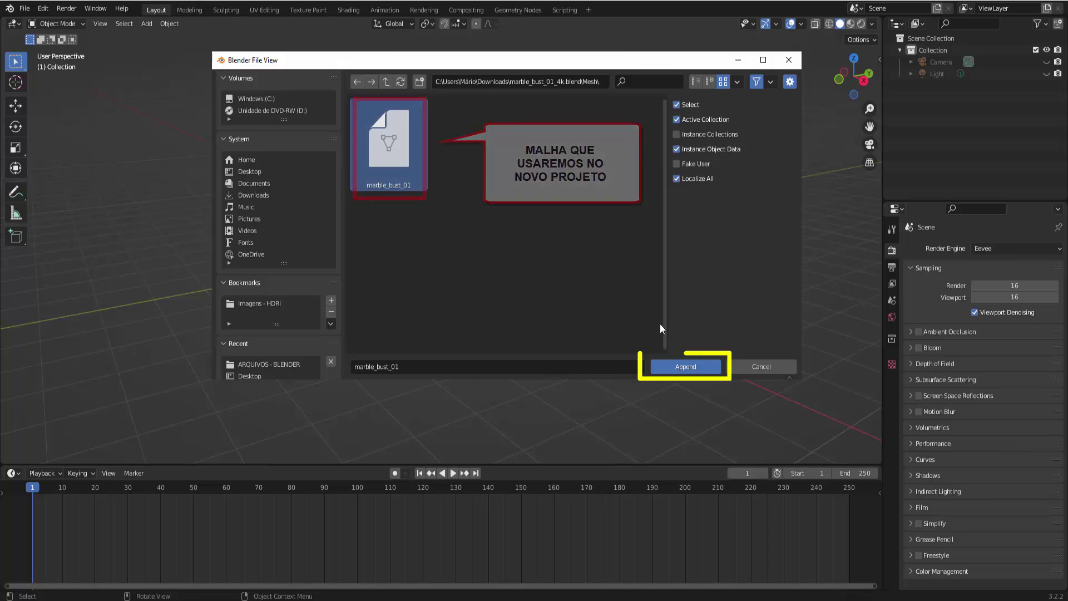
pyautogui.click(682, 362)
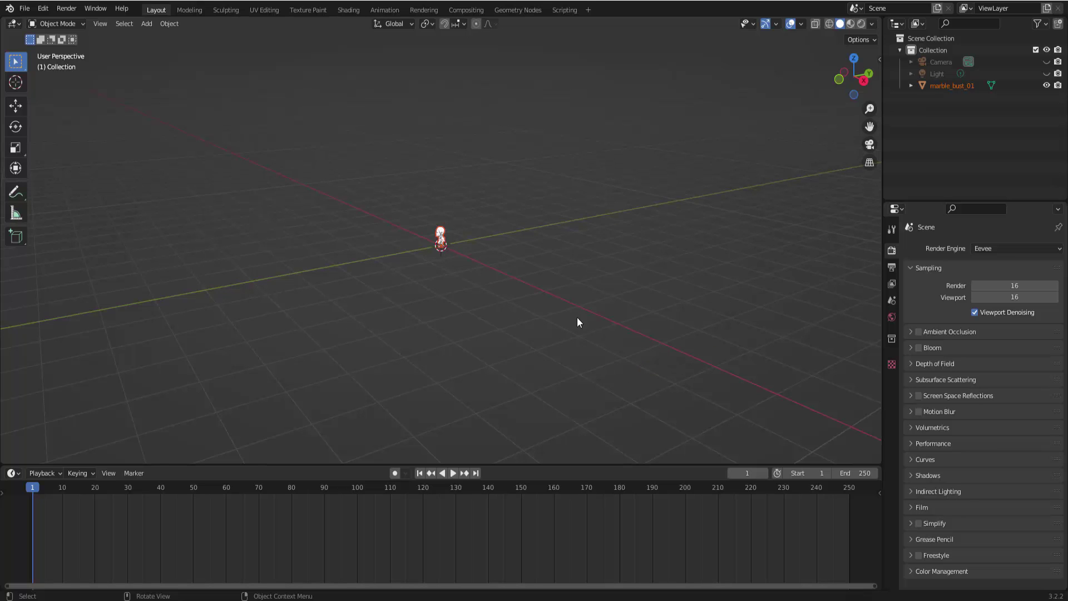
# - Zoom in and orbit the viewport so the bust faces forward up close
pyautogui.scroll(6, 480, 277)
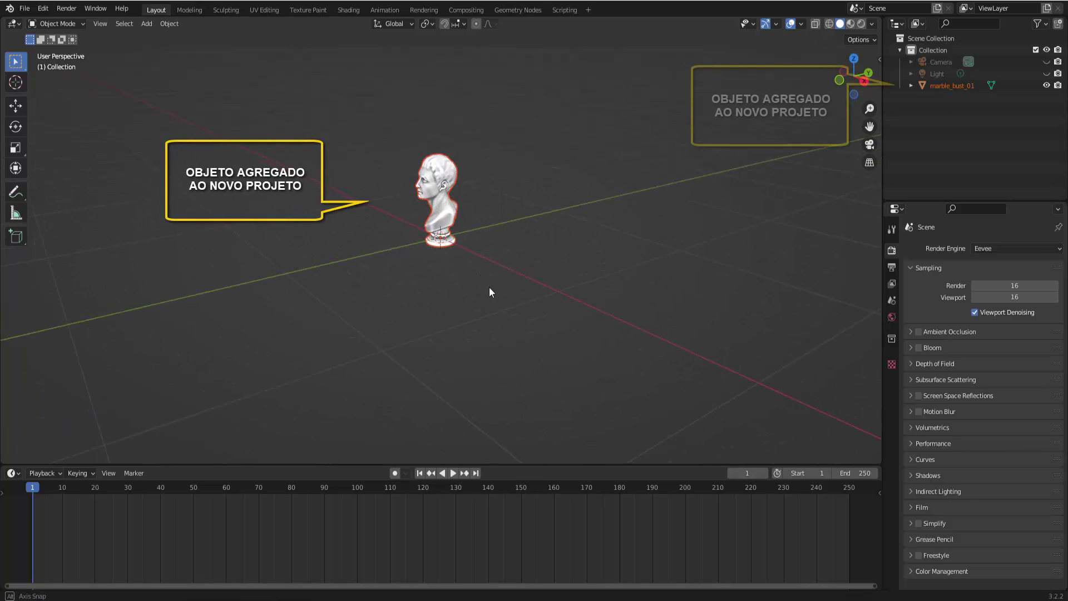
pyautogui.moveTo(489, 286); pyautogui.dragTo(574, 282, button='middle')
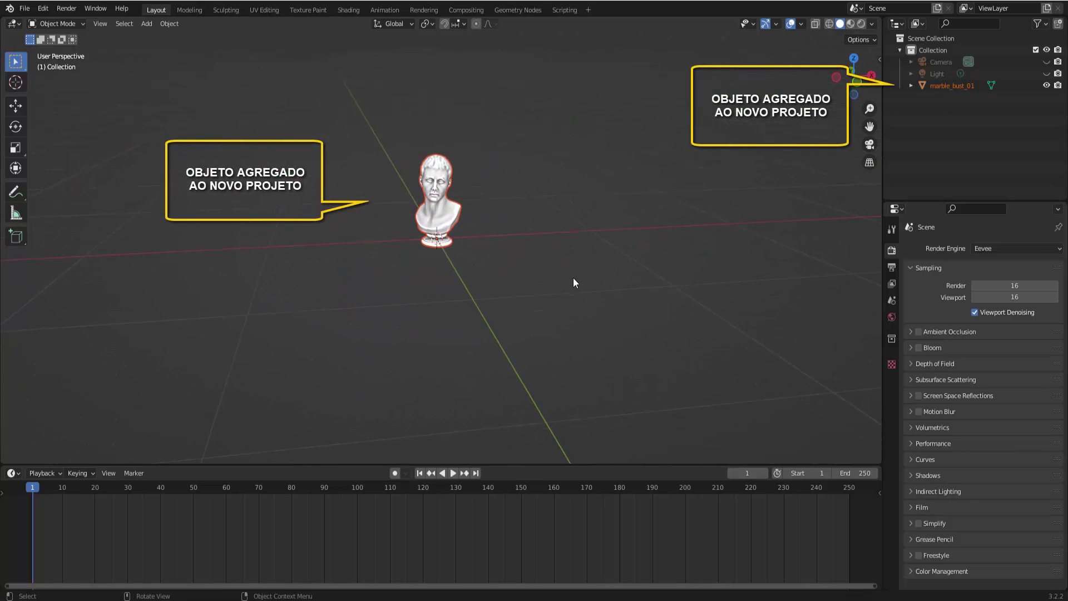
pyautogui.scroll(3, 575, 282)
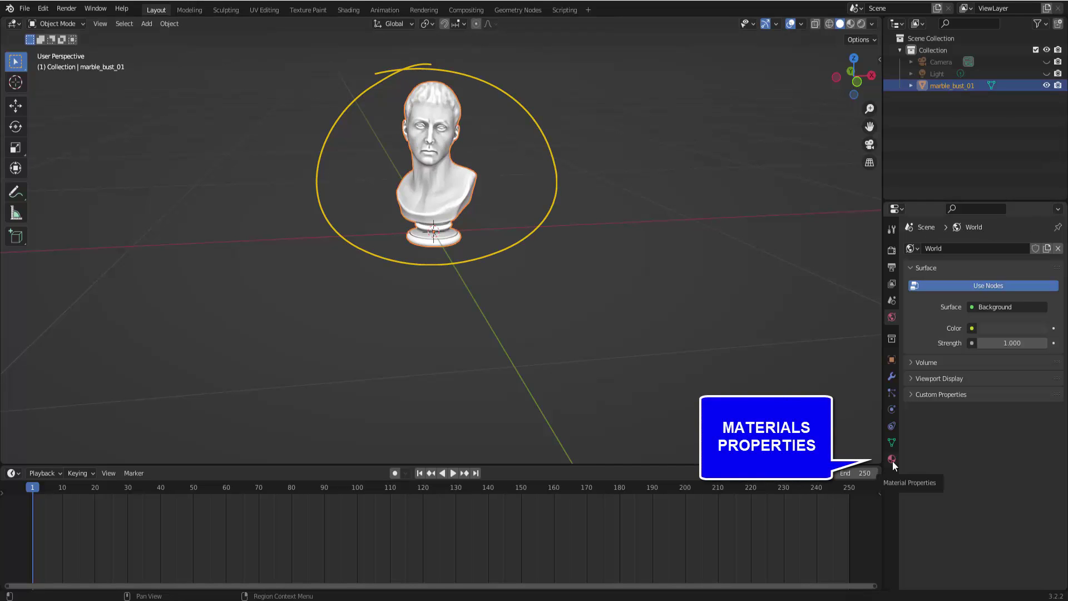
# - Show the bust's material settings, switch to Rendered shading and unhide the Light
pyautogui.click(892, 461)
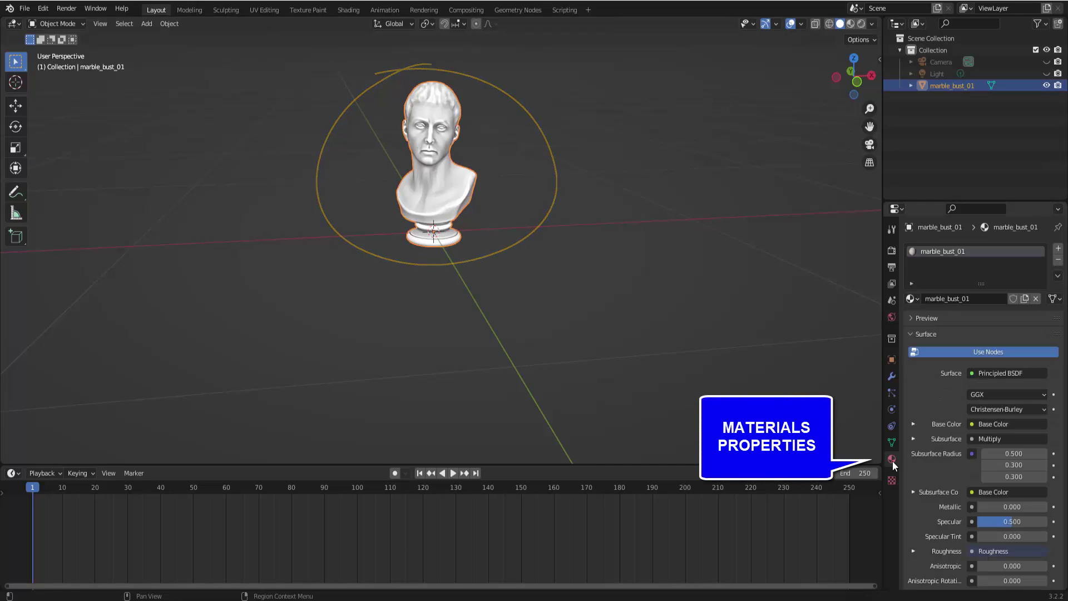
pyautogui.click(912, 299)
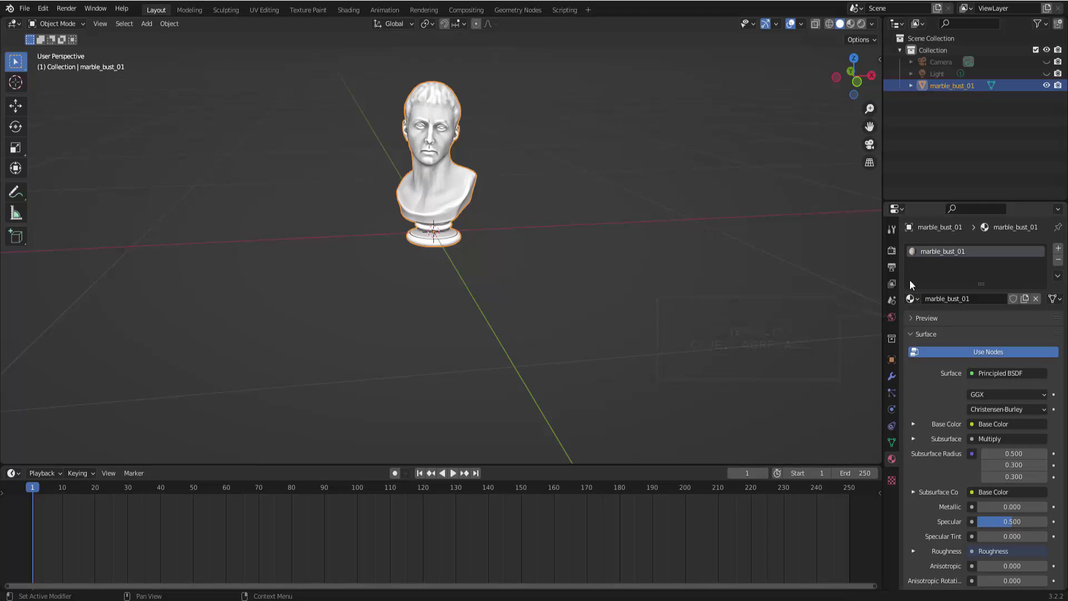
pyautogui.click(861, 24)
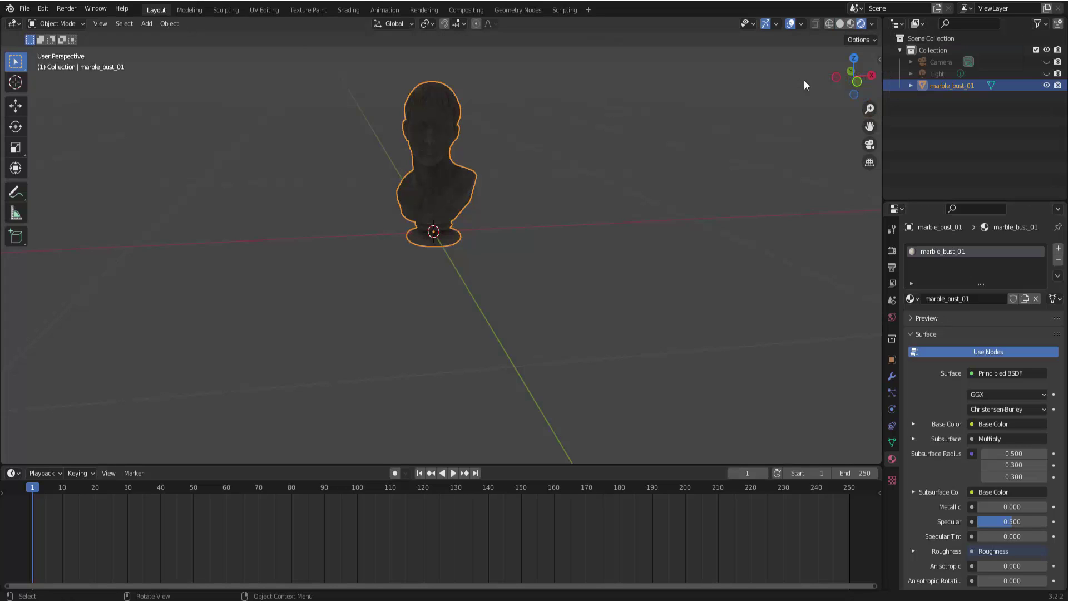
pyautogui.click(1047, 74)
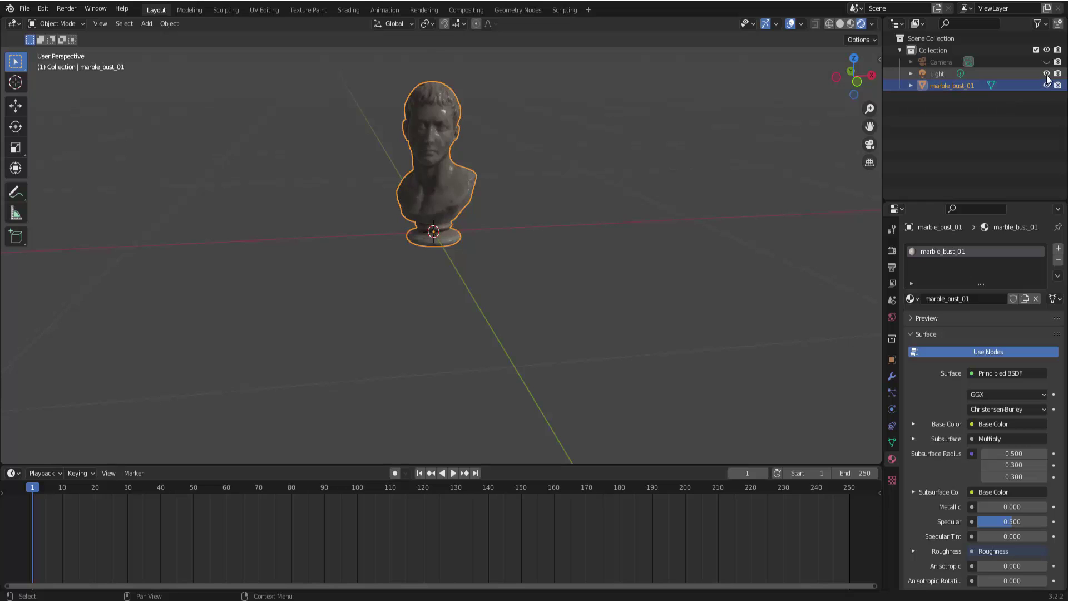
# - Frame the bust closely and view its marble textures in Material Preview shading
pyautogui.scroll(2, 485, 219)
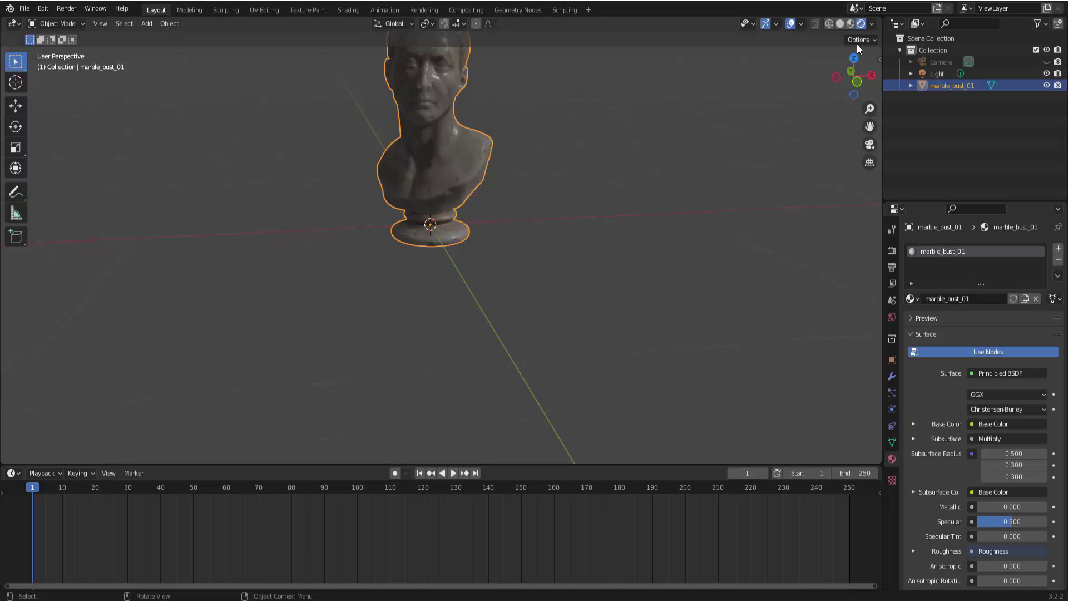
pyautogui.moveTo(869, 126); pyautogui.dragTo(869, 176)
pyautogui.moveTo(639, 184); pyautogui.dragTo(667, 193, button='middle')
pyautogui.scroll(2, 668, 193)
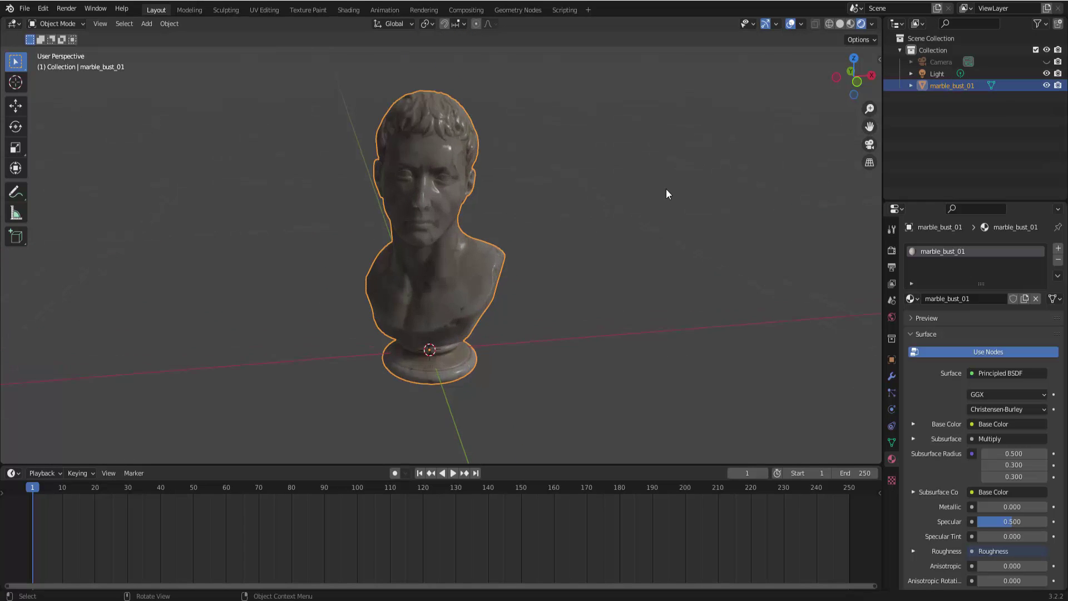
pyautogui.scroll(2, 667, 193)
pyautogui.click(850, 25)
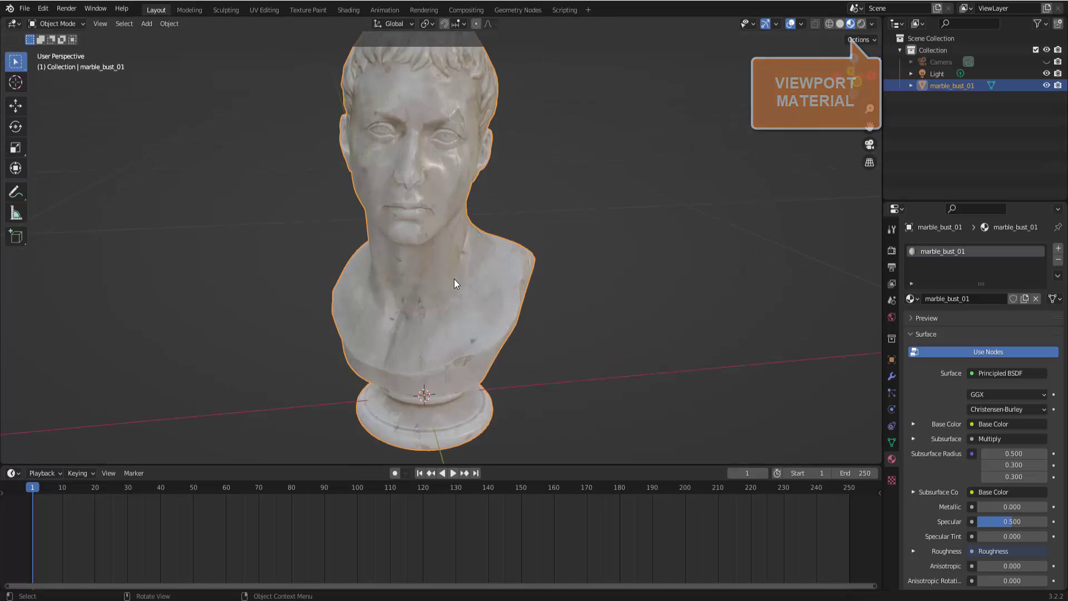
pyautogui.moveTo(523, 313)
pyautogui.mouseDown(button='middle')
pyautogui.moveTo(562, 320)
pyautogui.moveTo(490, 315)
pyautogui.moveTo(569, 314)
pyautogui.moveTo(549, 300)
pyautogui.mouseUp(button='middle')
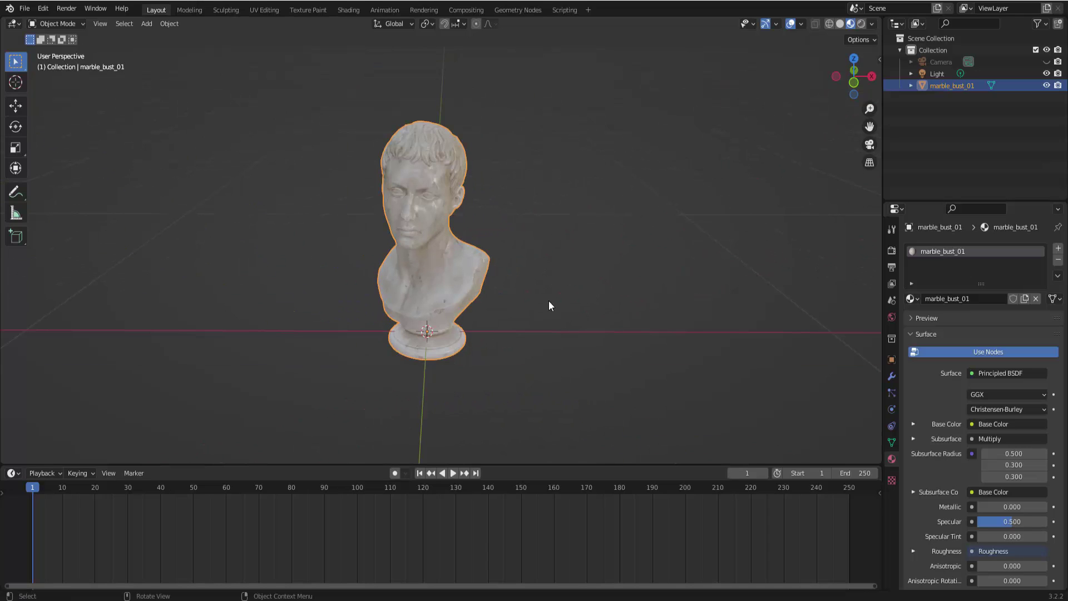
# - Open the File menu to append another object into the scene
pyautogui.click(26, 9)
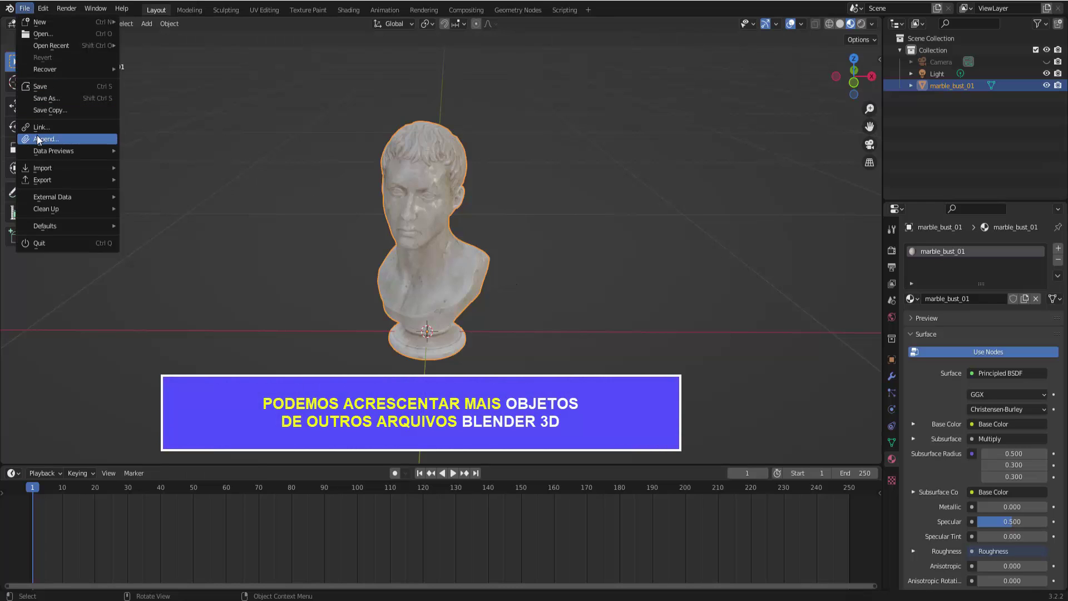